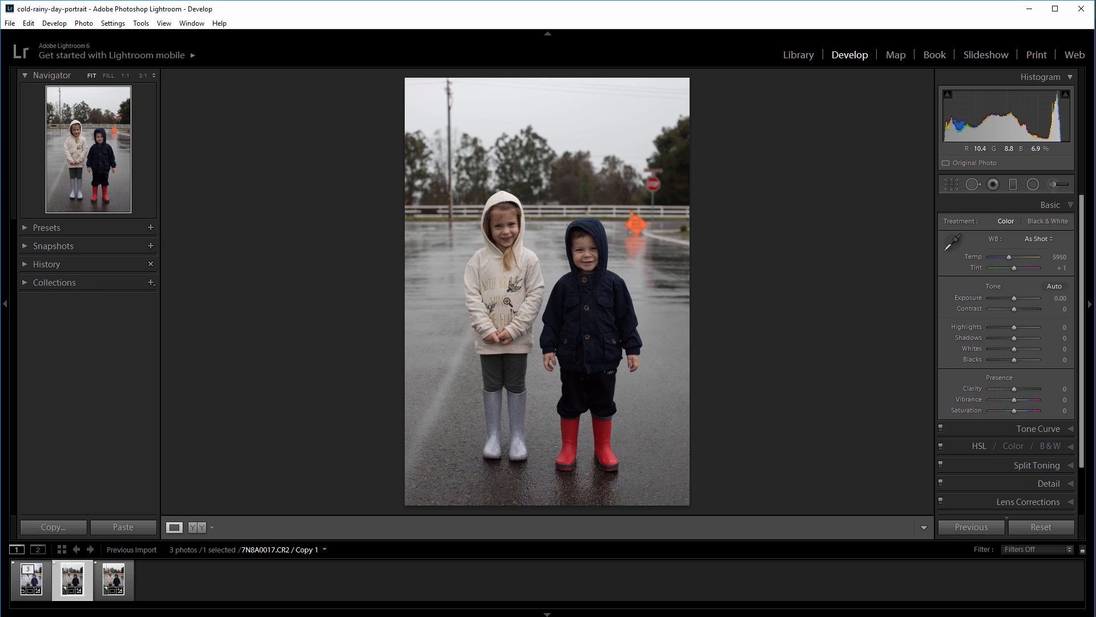
- Check the finished version of the portrait and select the unedited virtual copy, Copy 2, for developing
key(Left)
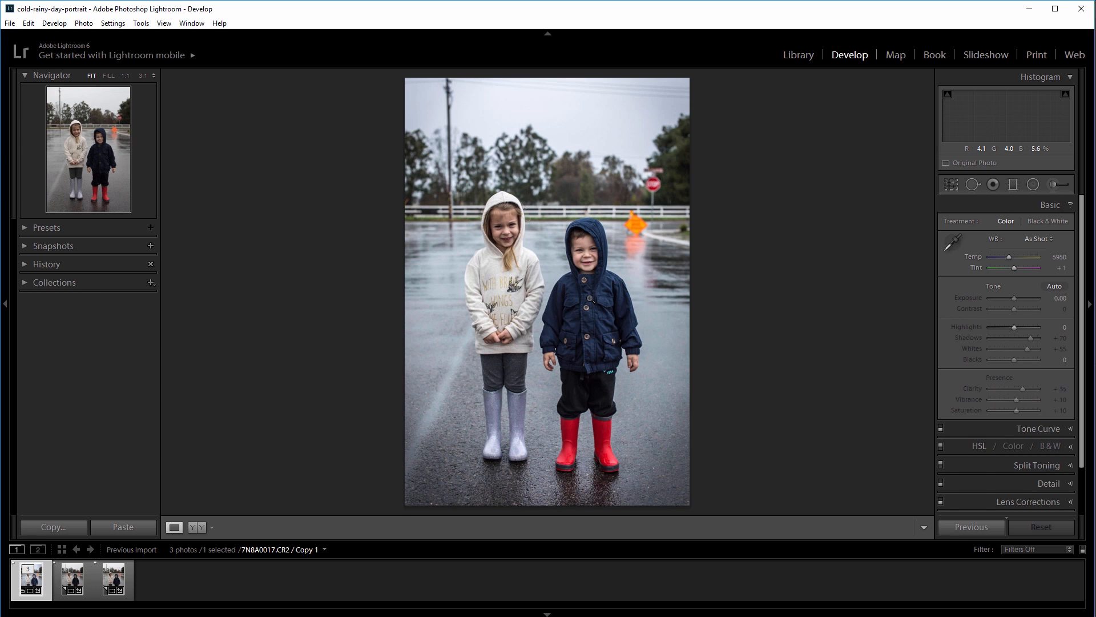
key(Right)
key(Right)
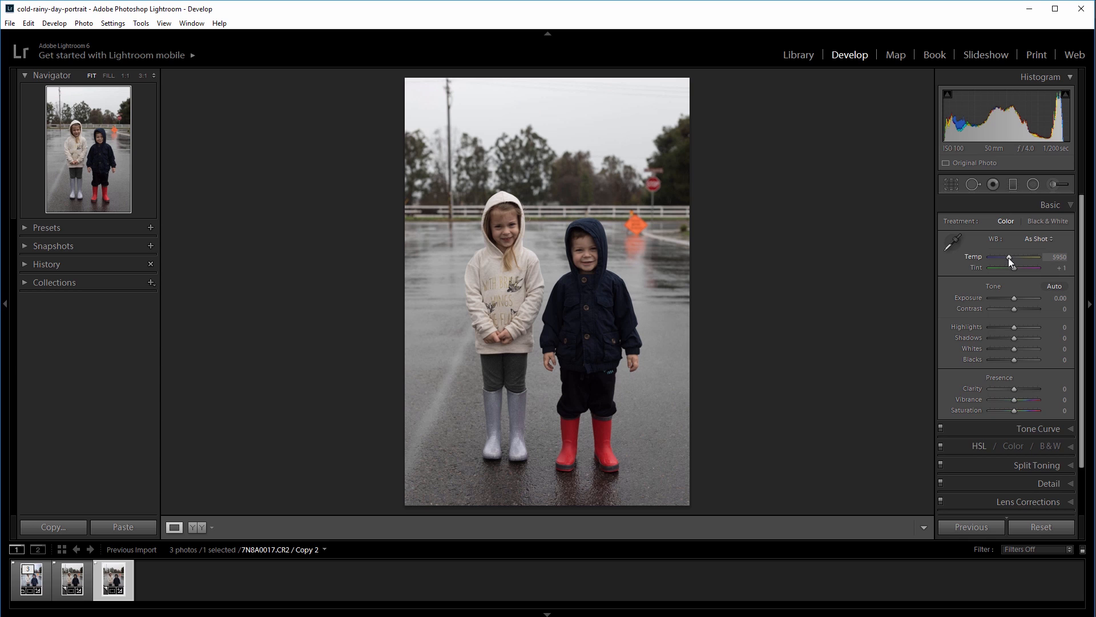
- Set the basic adjustments to Temp 5214, Highlights −38, Shadows +69, Clarity +36 and Whites +55
drag(1009, 256, 1006, 258)
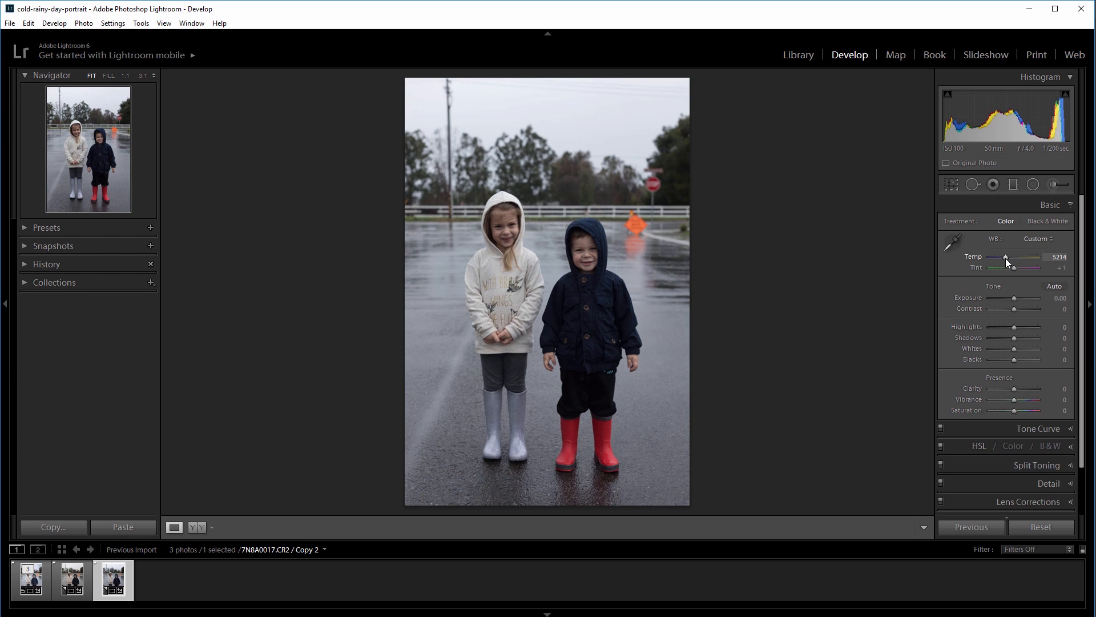
drag(1015, 326, 1006, 325)
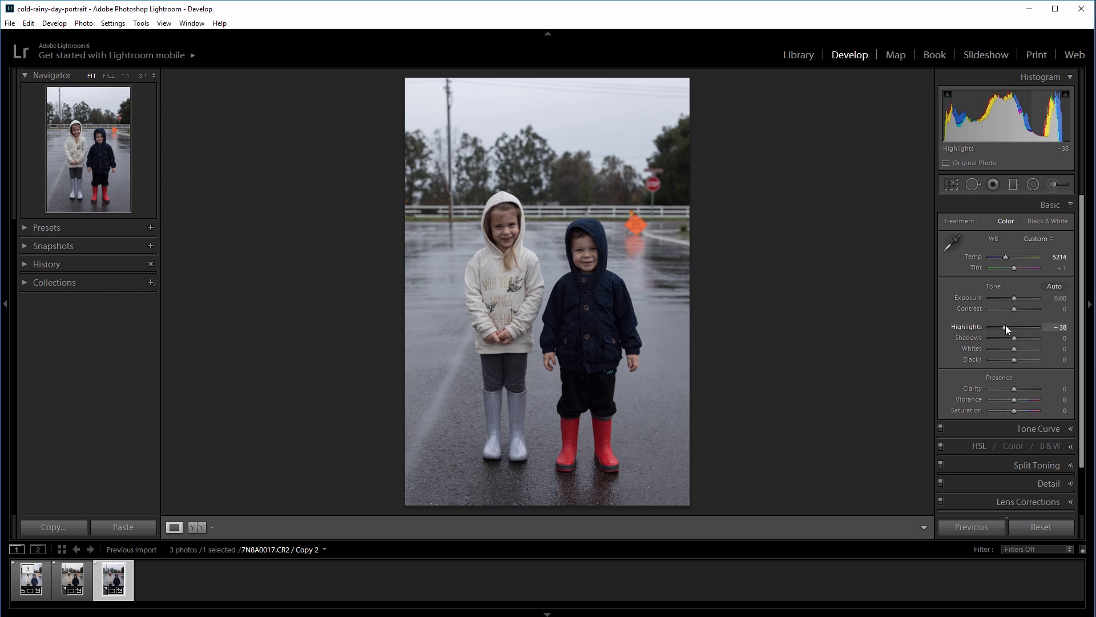
drag(1015, 337, 1030, 340)
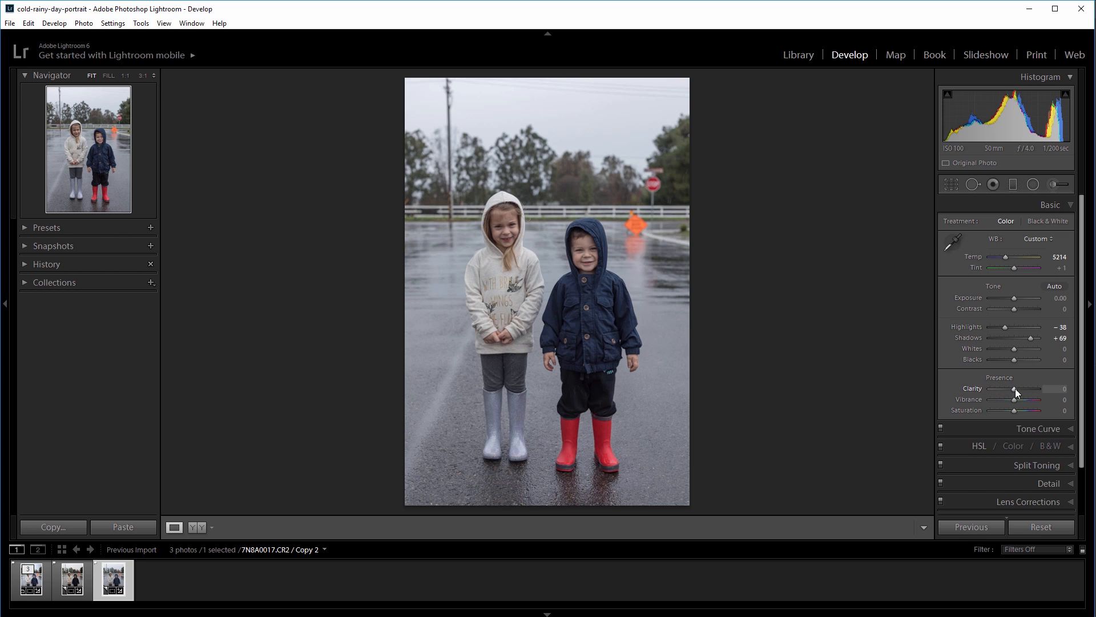
drag(1015, 388, 1023, 389)
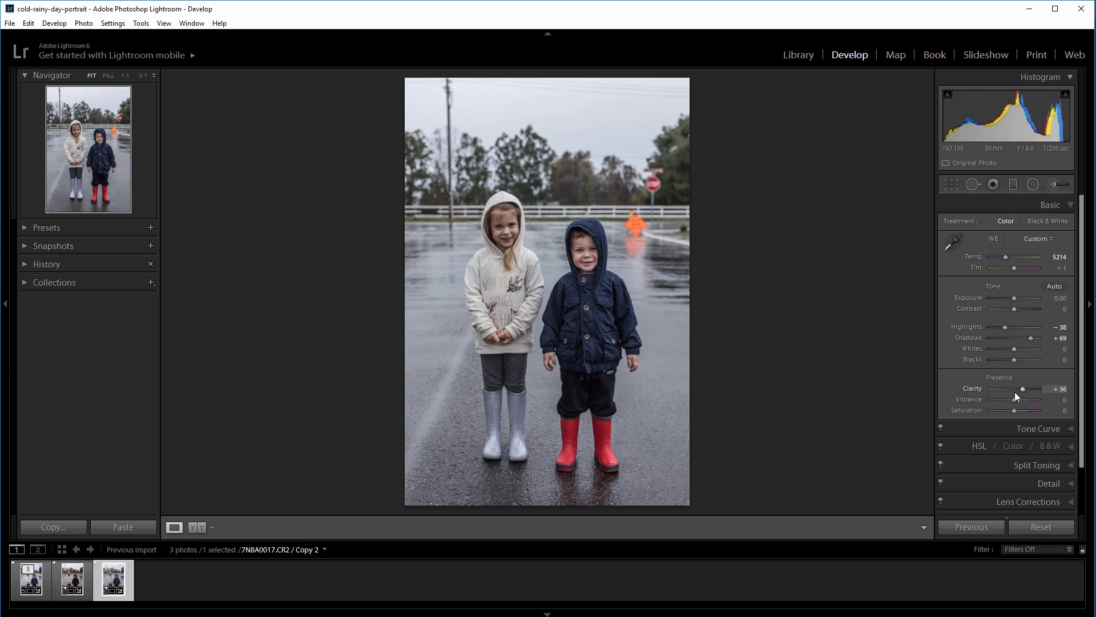
drag(1015, 349, 1030, 360)
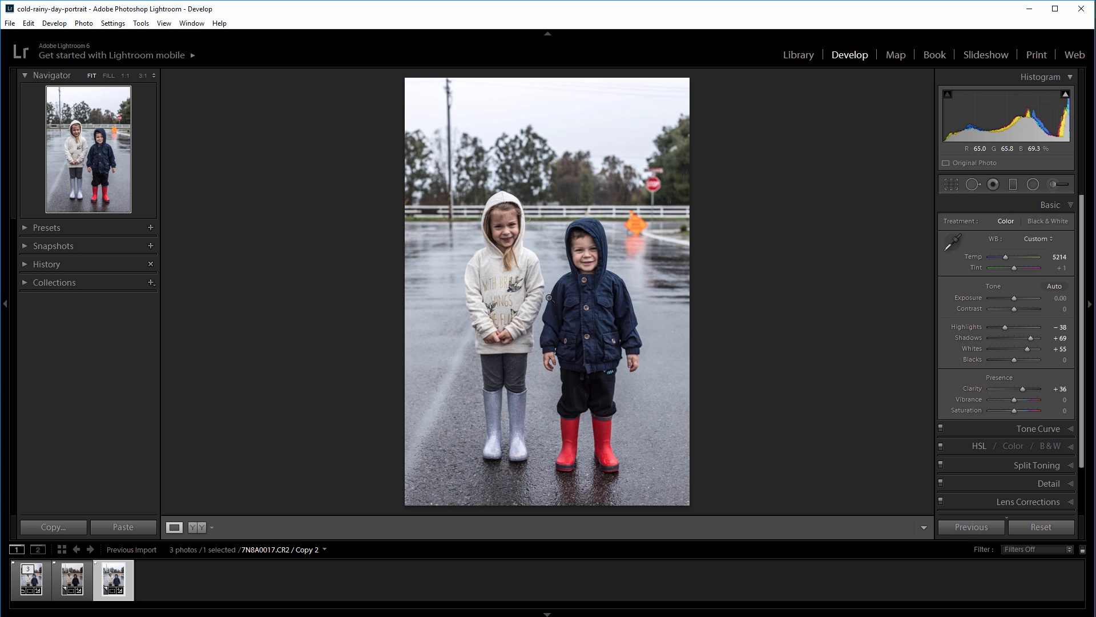
- Add a Highlight Priority post-crop vignette with Amount −24 and Midpoint 75
scroll(1039, 447, down, 2)
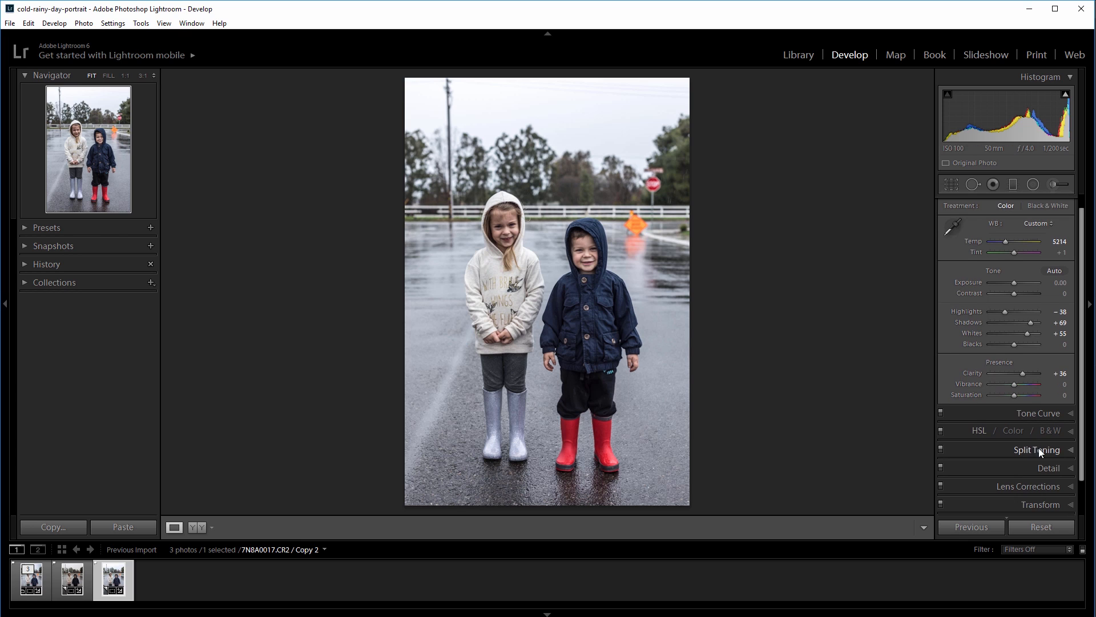
click(1041, 508)
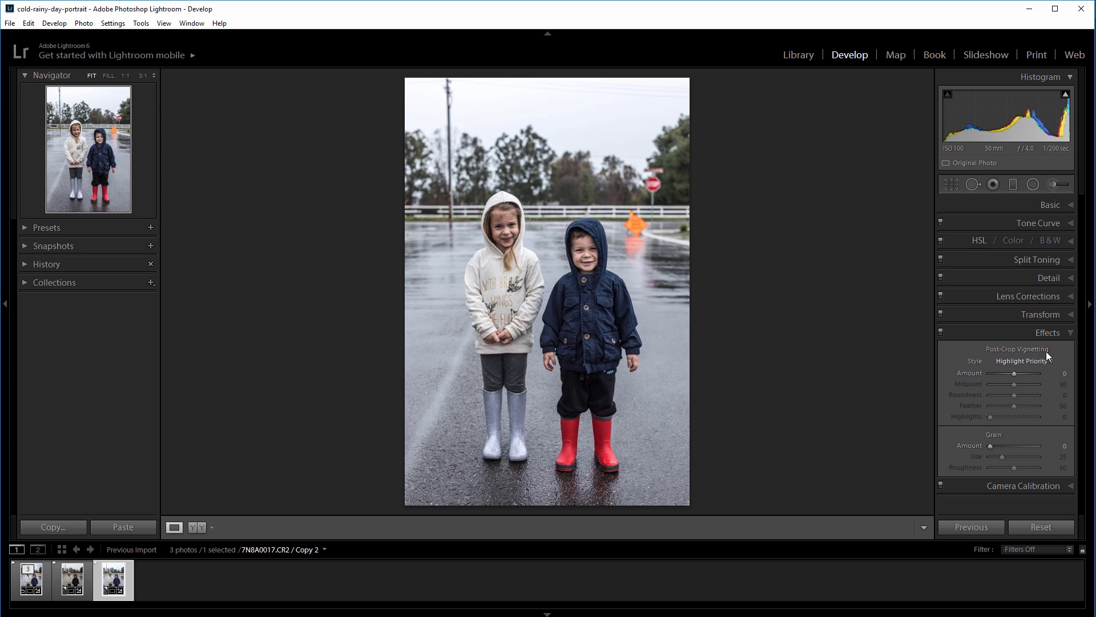
drag(1014, 374, 1025, 387)
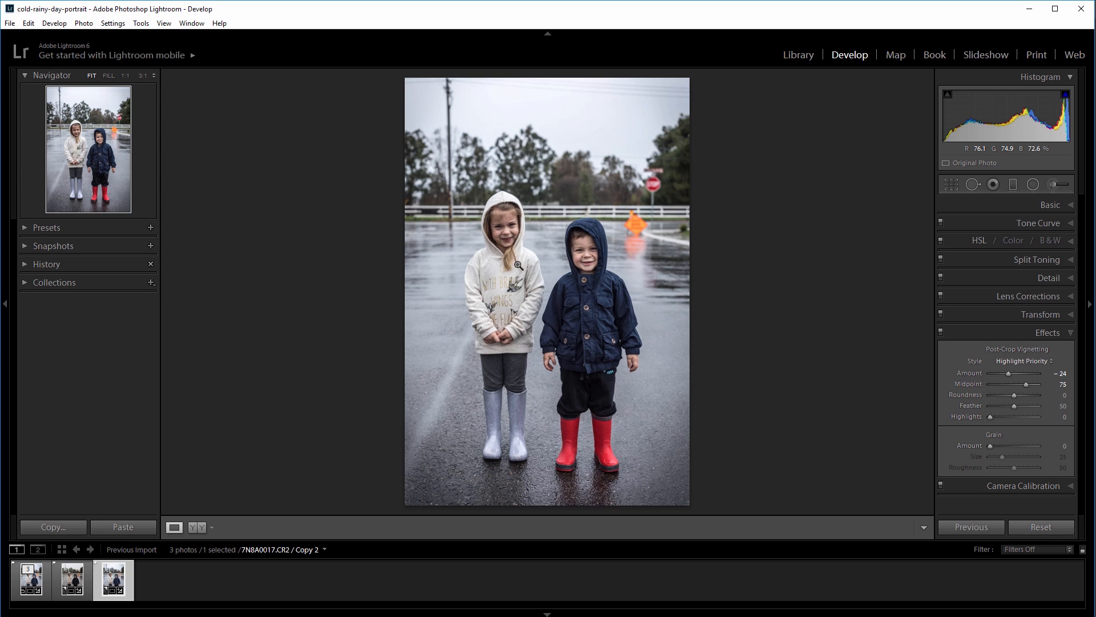
- Export Copy 2 as an 8-bit sRGB PSD into the processed subfolder without resizing it
right_click(112, 579)
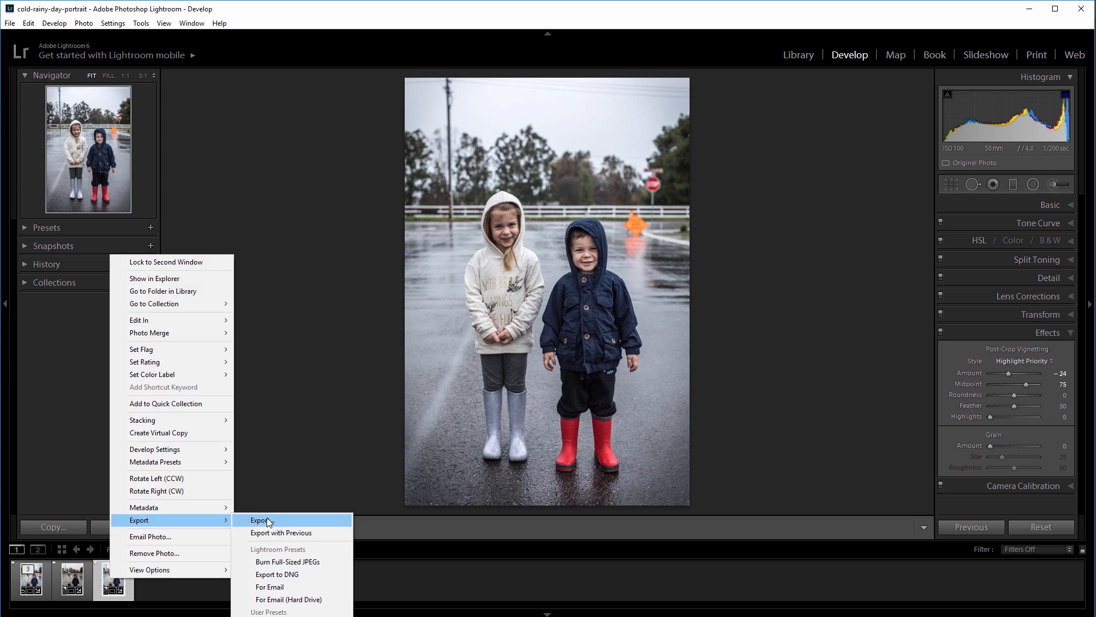
click(261, 521)
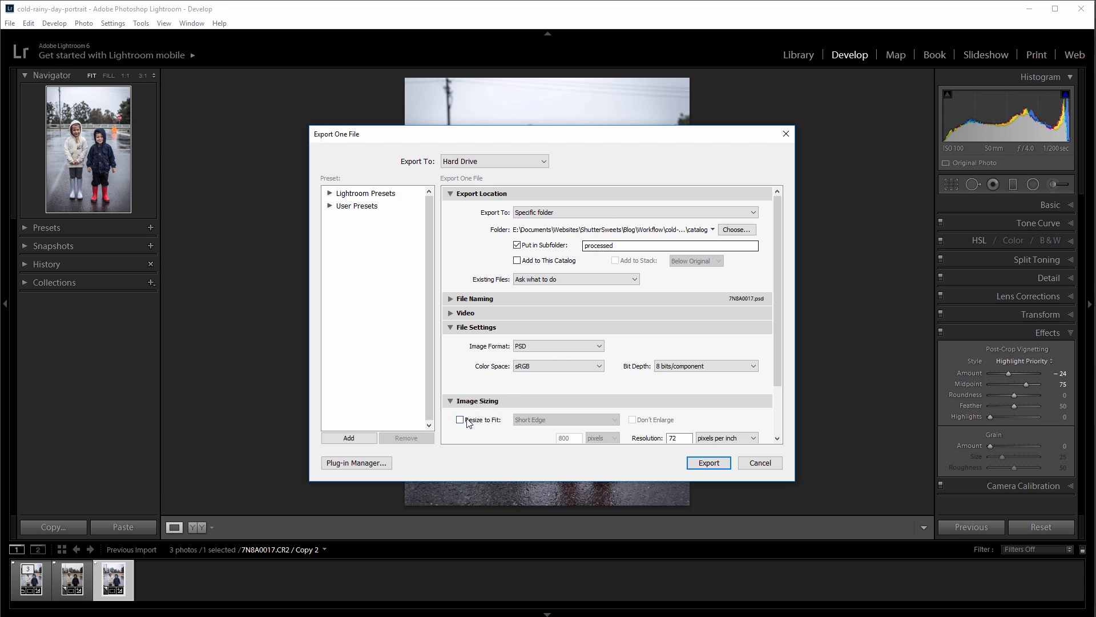
click(709, 462)
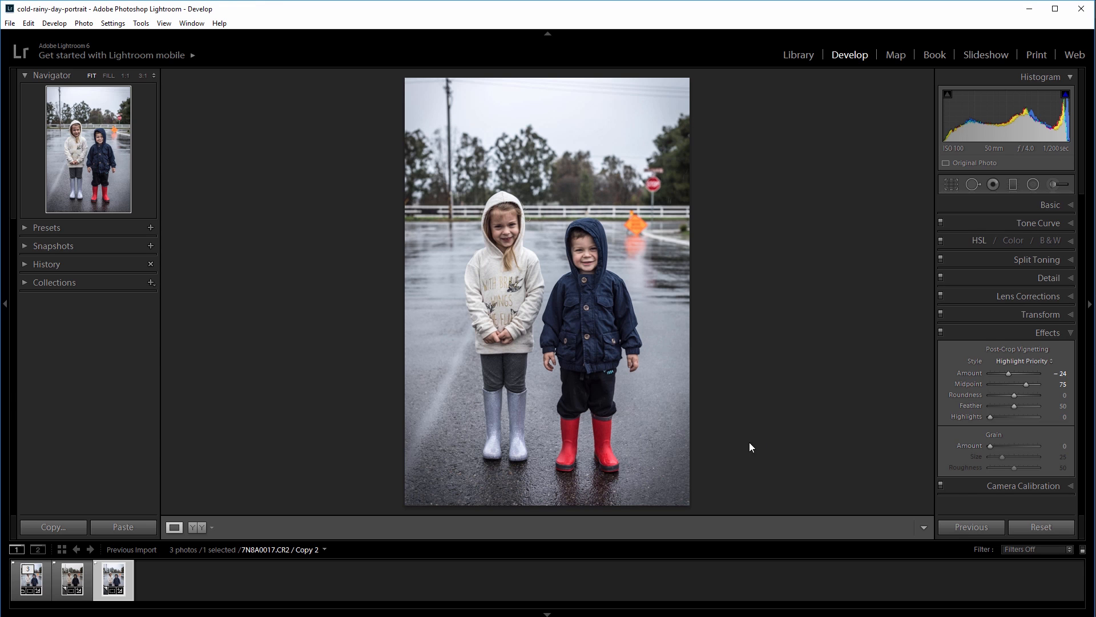
- Switch to Photoshop, open 7N8A0017.psd from the processed folder and add a blank layer above the background
key(alt+Tab)
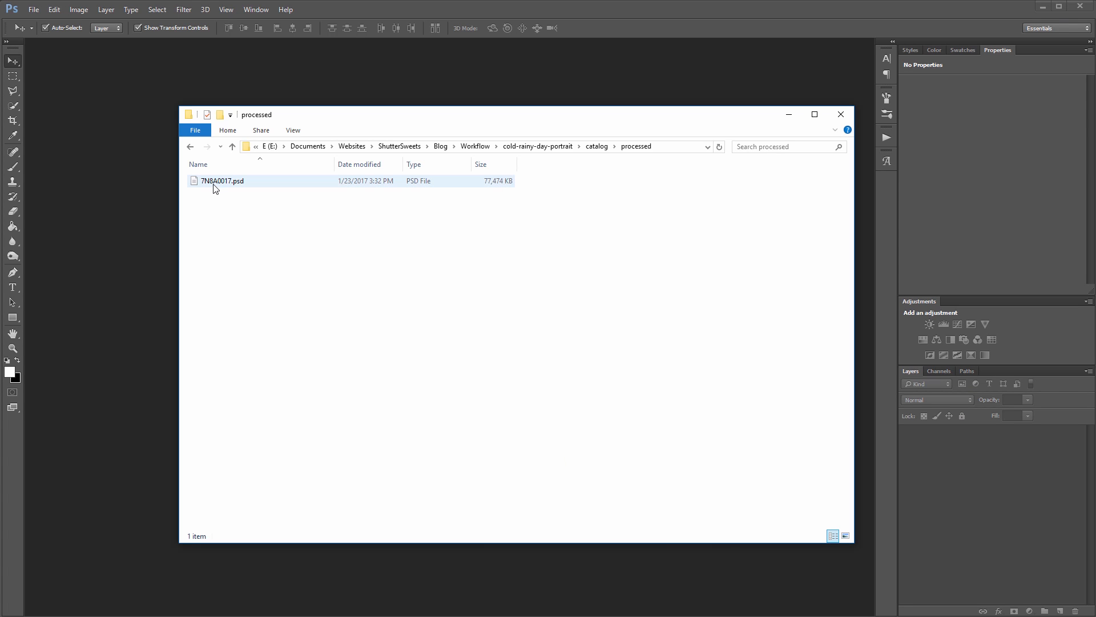
drag(220, 187, 132, 249)
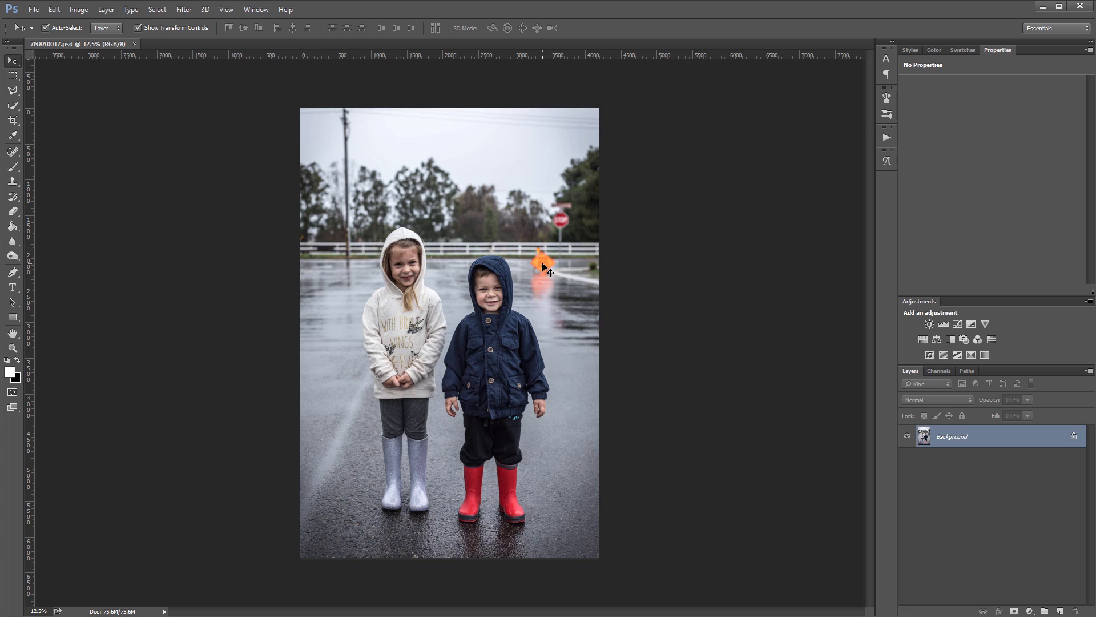
click(1060, 611)
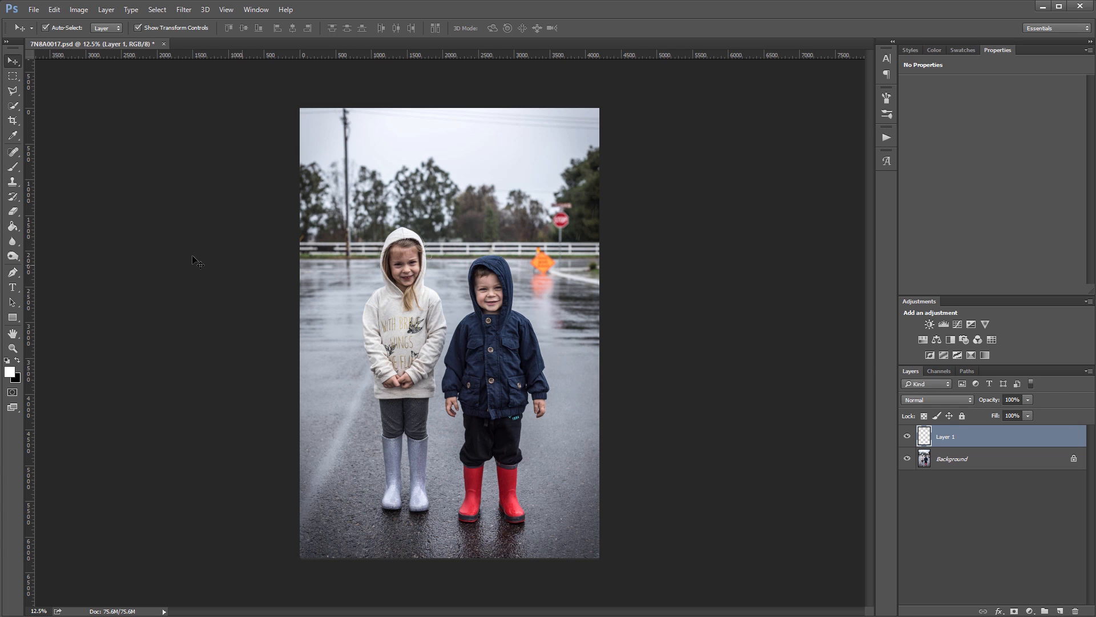
- Remove the stop sign and its post above the fence with a content-aware Spot Healing Brush at size 200
key(j)
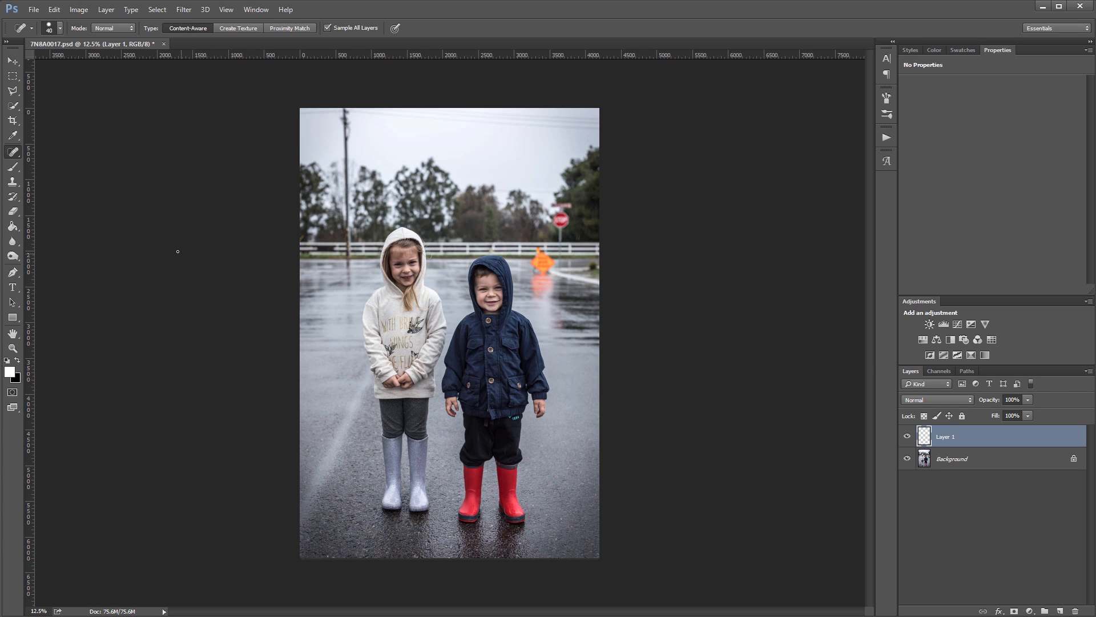
right_click(13, 152)
click(64, 150)
scroll(543, 254, up, 3)
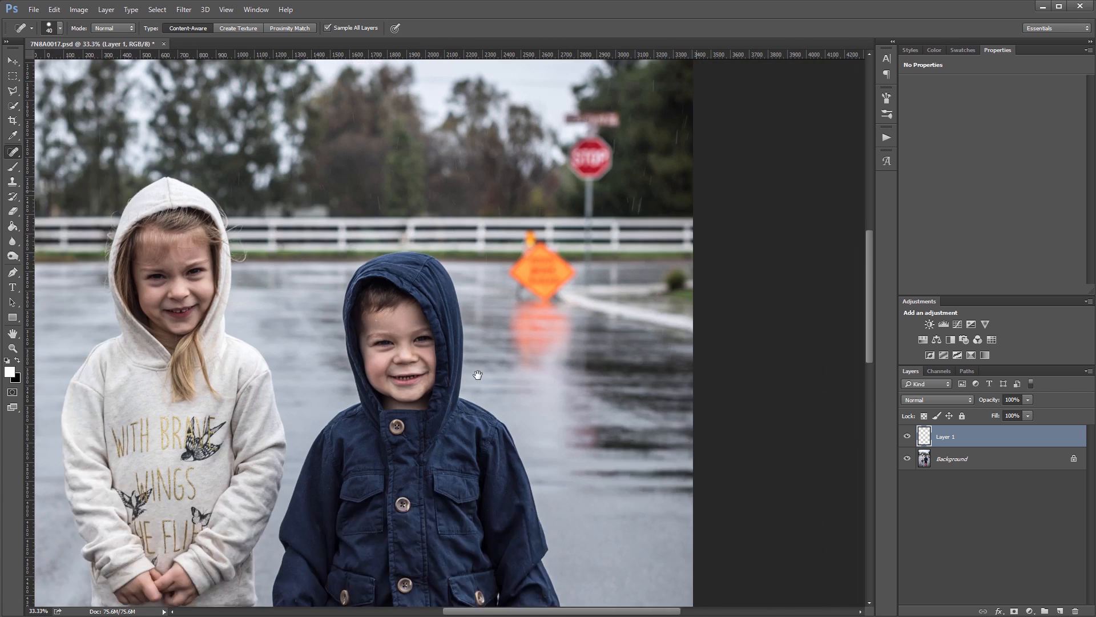
drag(477, 375, 329, 492)
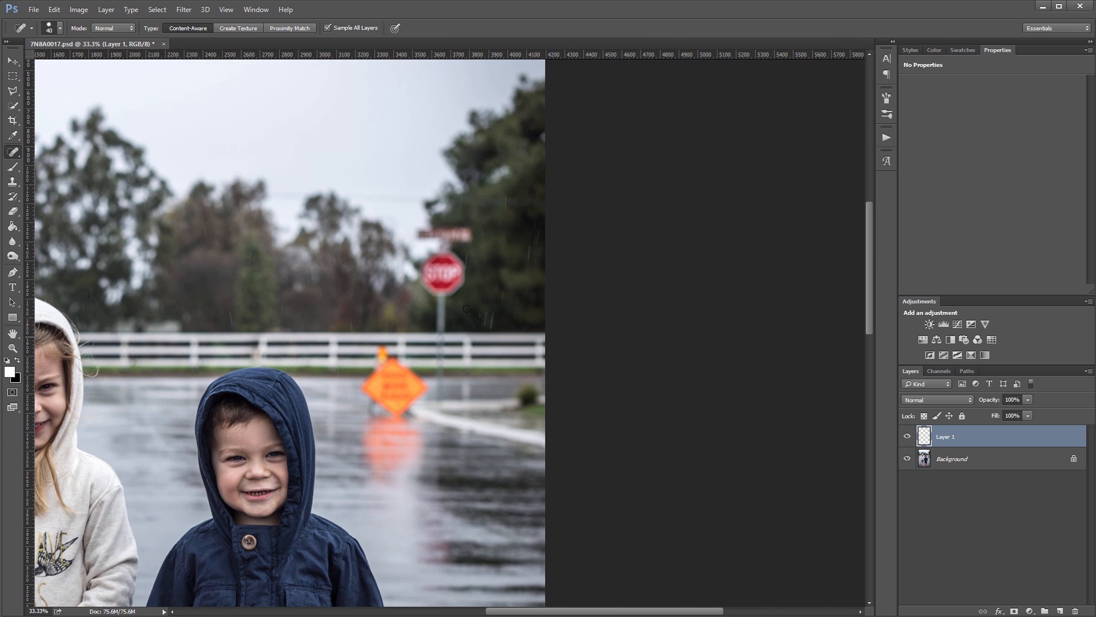
key(bracketright)
key(bracketright)
key(bracketright)
mouse_move(417, 234)
mouse_down()
mouse_move(436, 297)
mouse_move(451, 283)
mouse_move(441, 317)
mouse_up()
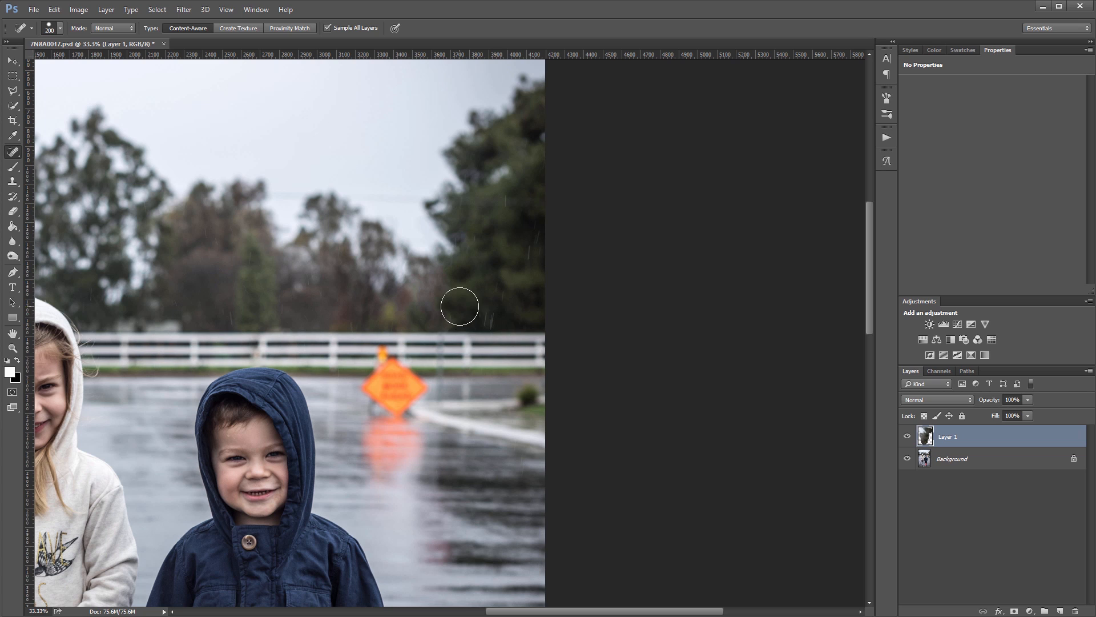
- Heal away the orange road sign, the sign reflections on the wet pavement and the leftover post traces near the fence
mouse_move(380, 358)
mouse_down()
mouse_move(404, 366)
mouse_move(373, 390)
mouse_move(382, 414)
mouse_move(415, 384)
mouse_move(381, 413)
mouse_move(403, 418)
mouse_move(381, 425)
mouse_move(407, 436)
mouse_move(370, 449)
mouse_move(412, 443)
mouse_move(424, 457)
mouse_move(370, 472)
mouse_move(439, 490)
mouse_up()
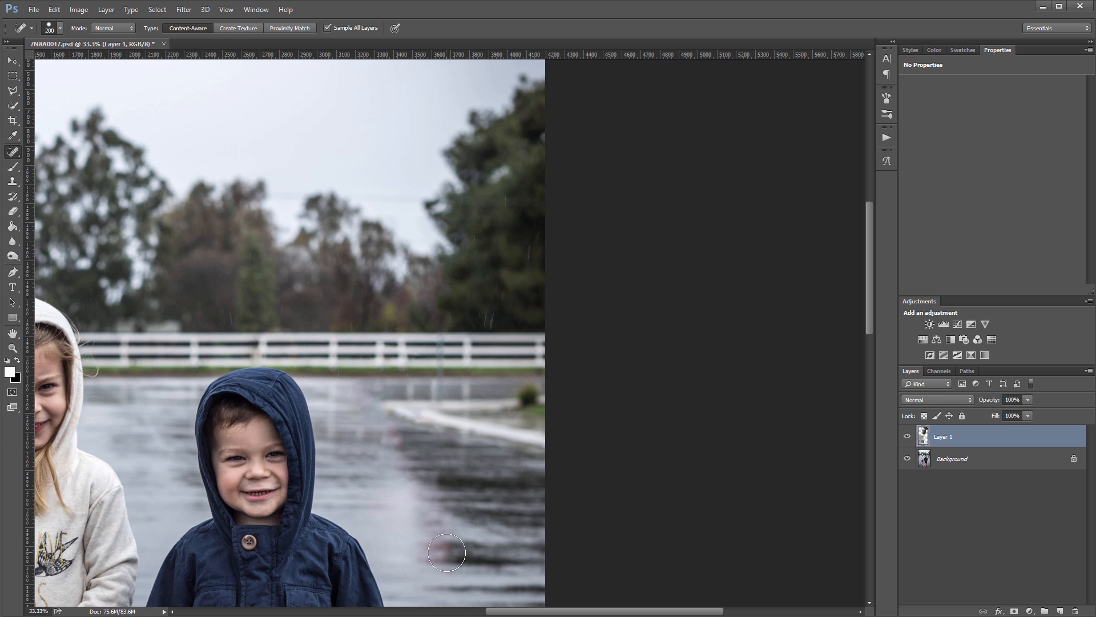
mouse_move(447, 552)
mouse_down()
mouse_move(423, 553)
mouse_move(440, 553)
mouse_up()
drag(426, 487, 394, 487)
drag(392, 433, 394, 451)
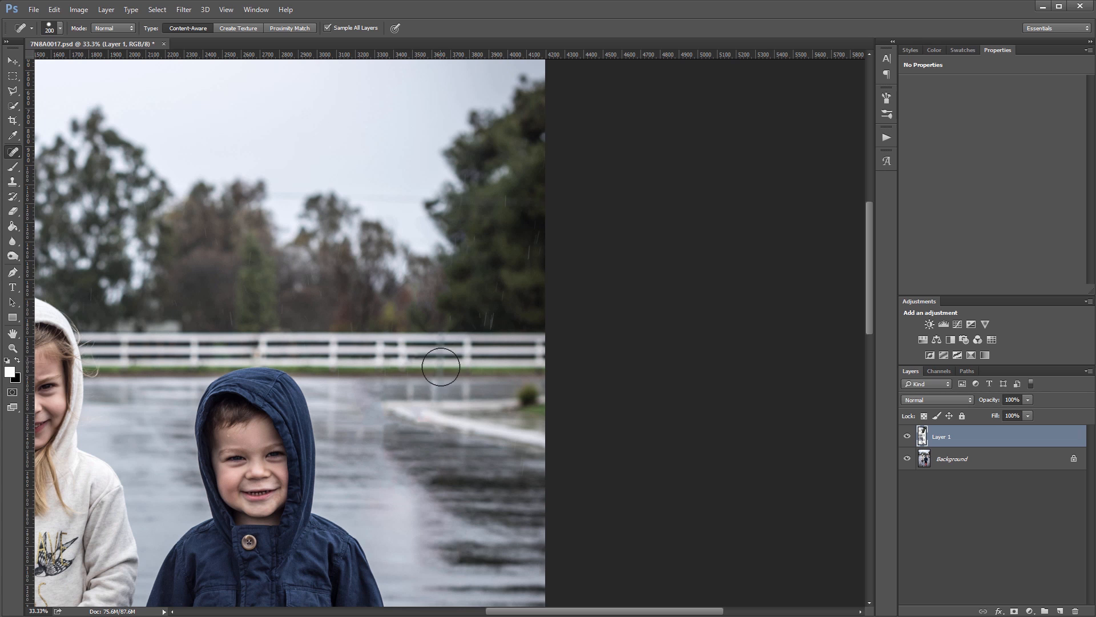
drag(441, 360, 441, 370)
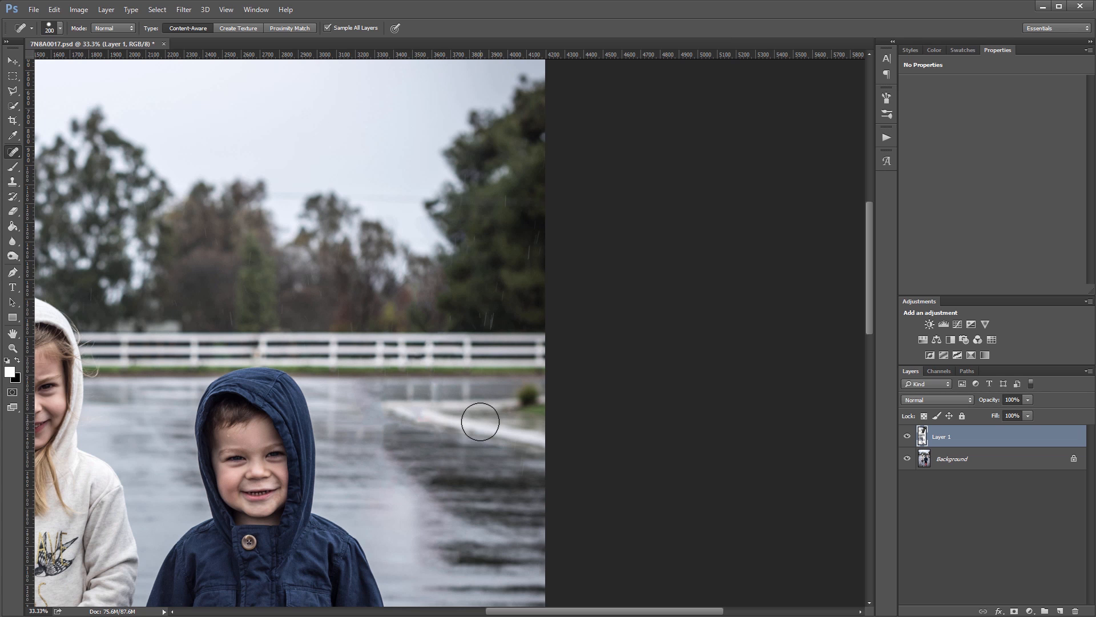
key(ctrl+z)
key(ctrl+0)
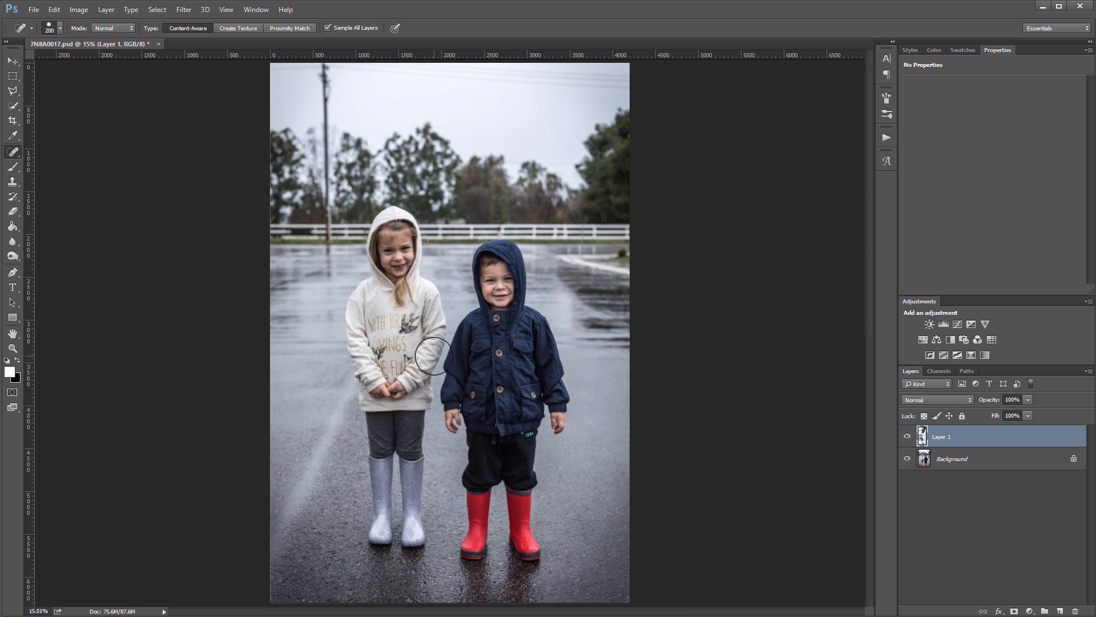